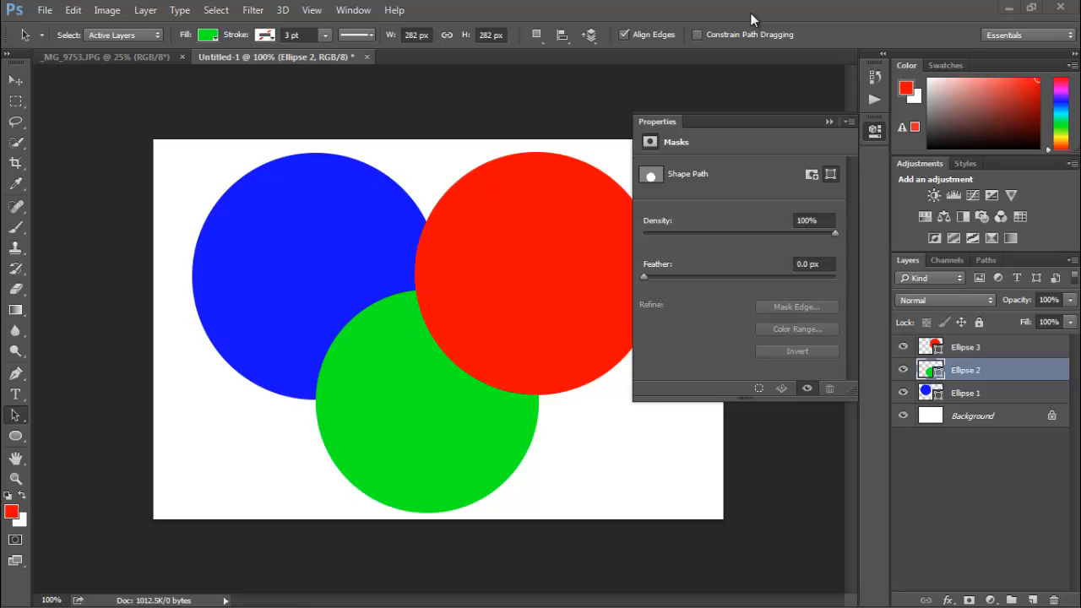
- Collapse the mask properties, review the ellipse and Background layers one by one, and compare the canvas with the Background hidden and shown
{"action": "left_click", "coordinate": [829, 122]}
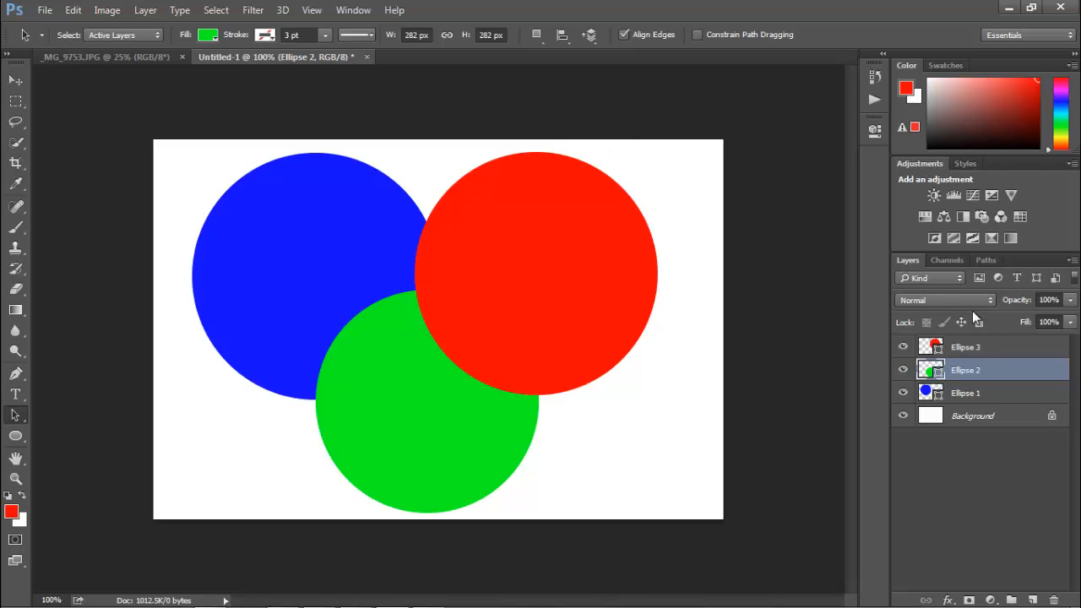
{"action": "left_click", "coordinate": [965, 346]}
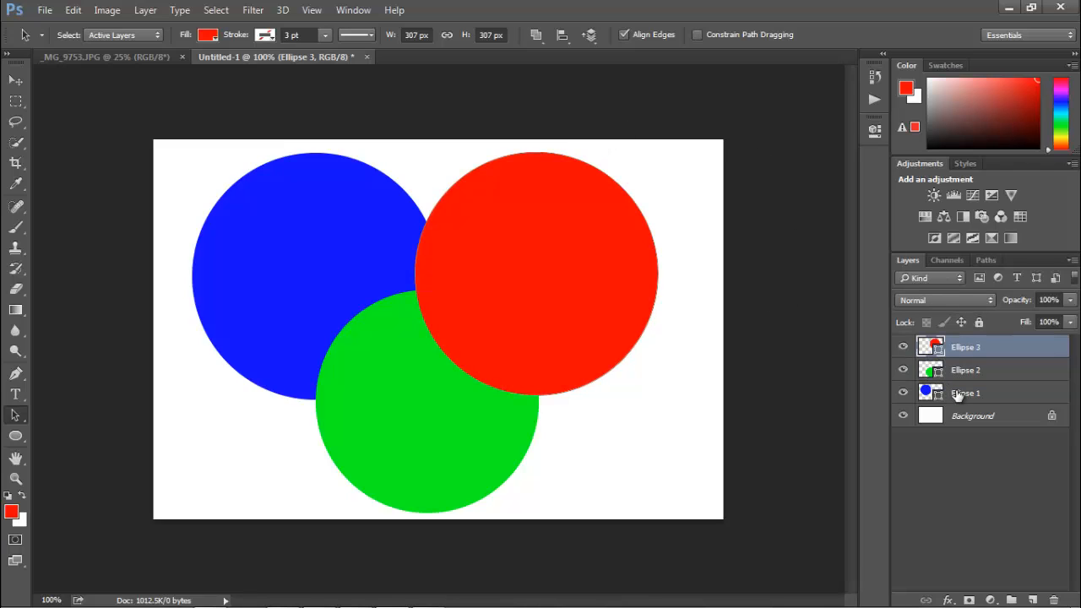
{"action": "left_click", "coordinate": [958, 395]}
{"action": "left_click", "coordinate": [957, 369]}
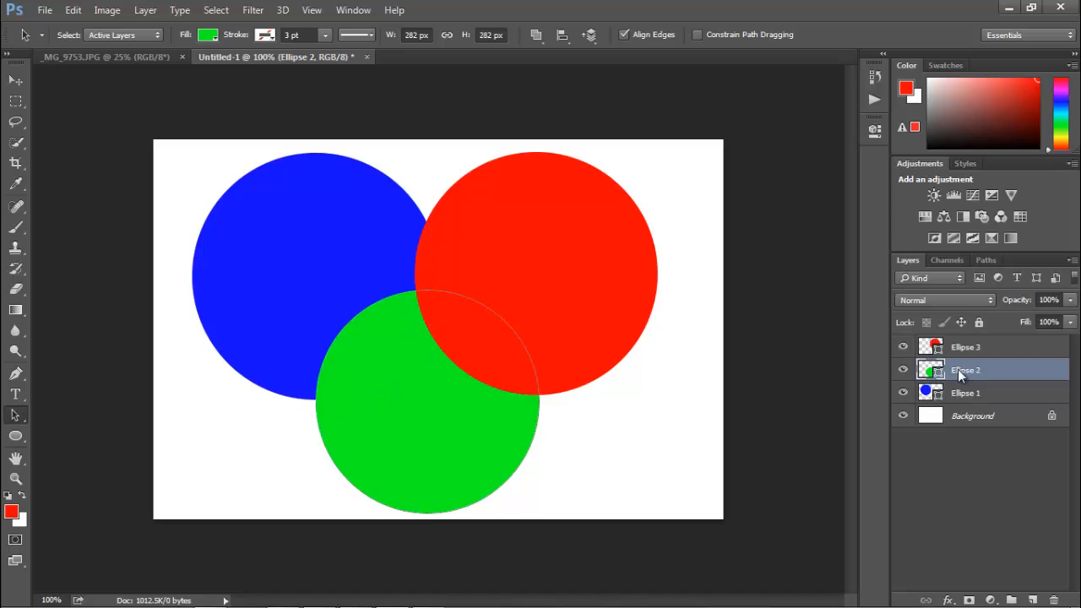
{"action": "left_click", "coordinate": [958, 418]}
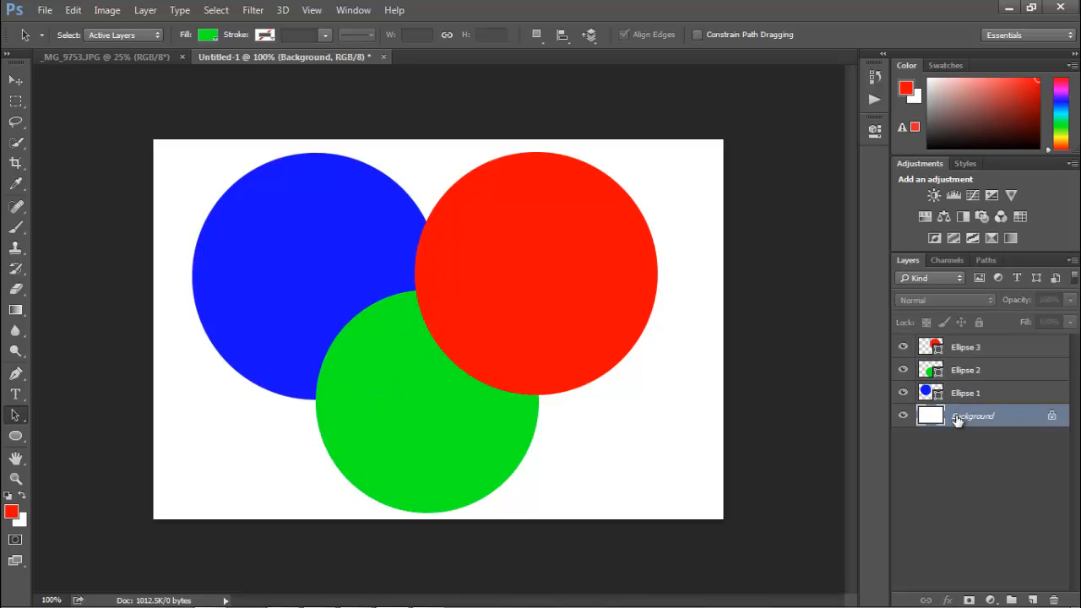
{"action": "left_click", "coordinate": [903, 417]}
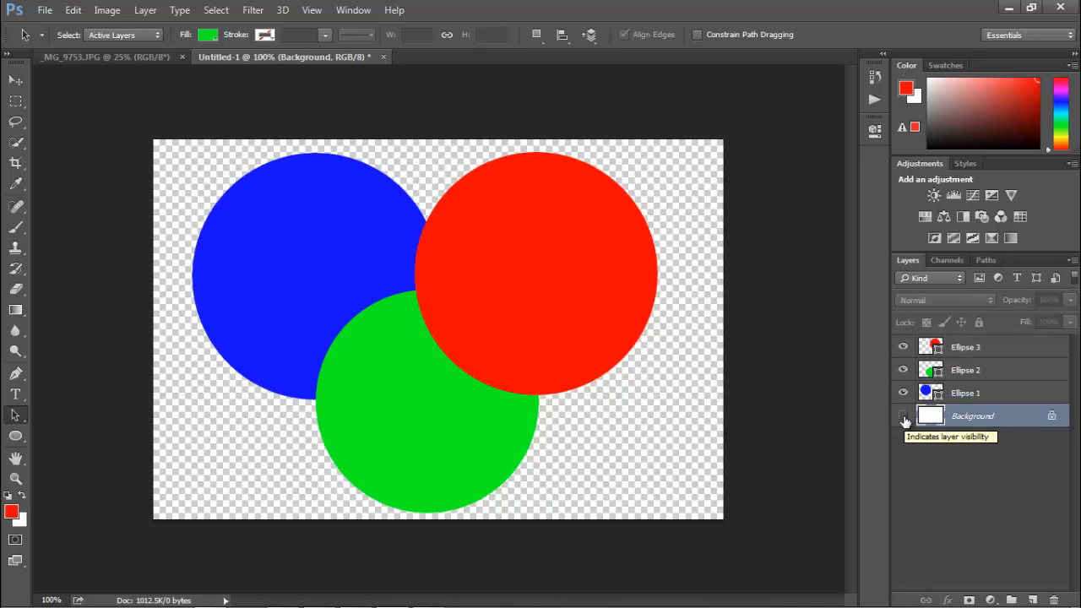
{"action": "left_click", "coordinate": [904, 417]}
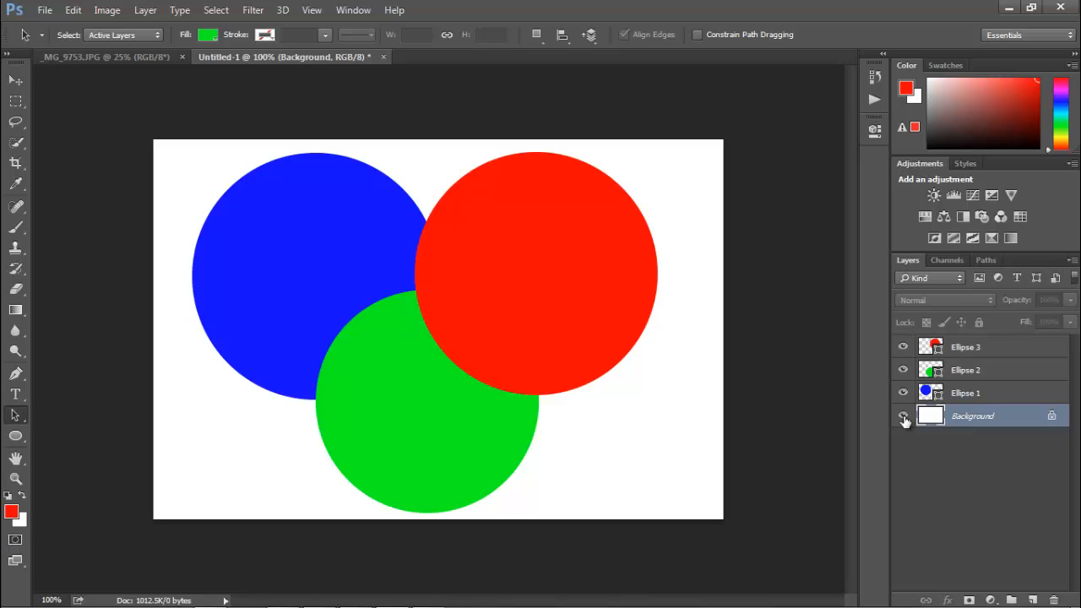
- Set the red Ellipse 3 layer's blend mode to Screen and hide the white Background layer
{"action": "left_click", "coordinate": [945, 350]}
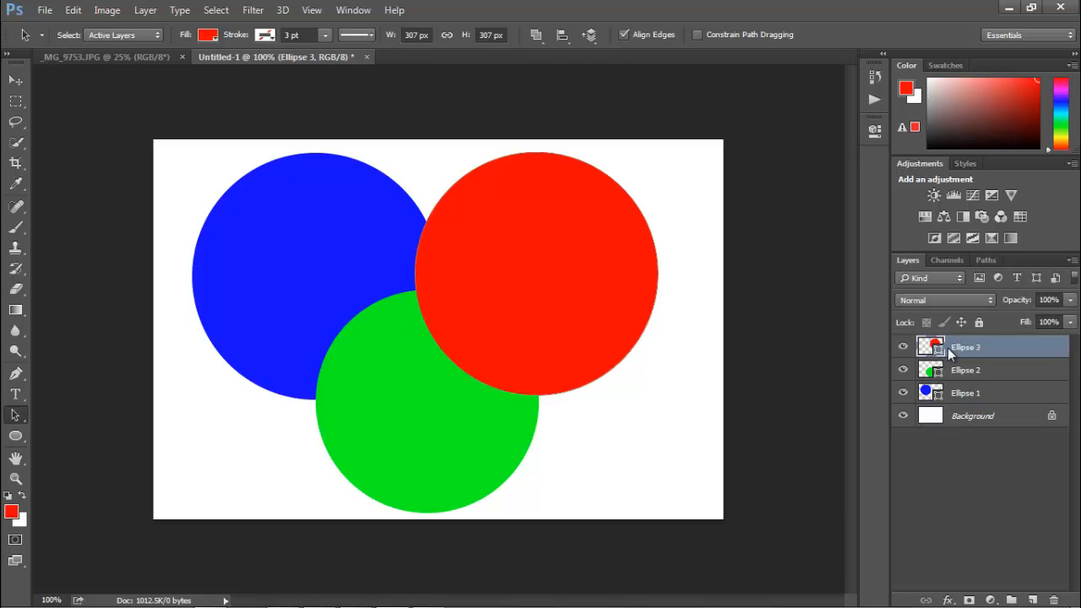
{"action": "left_click", "coordinate": [953, 300]}
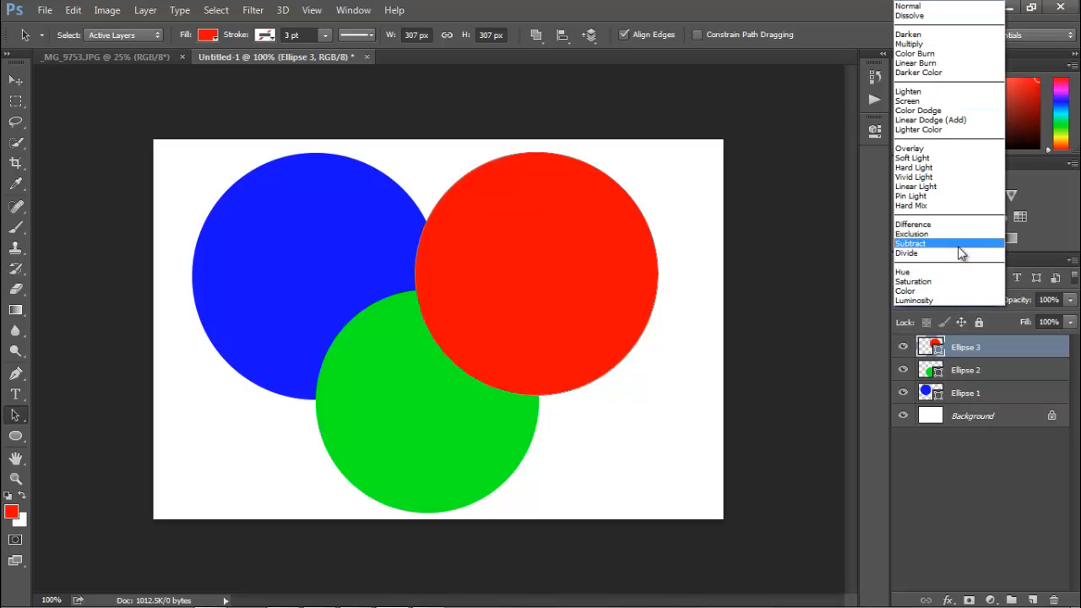
{"action": "left_click", "coordinate": [937, 103]}
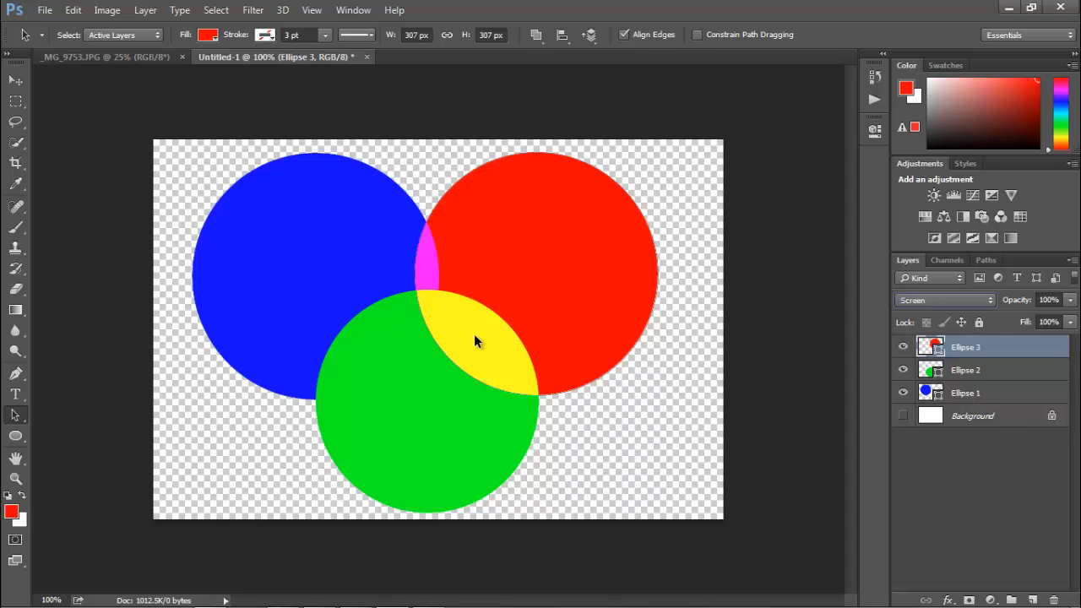
- Set the green Ellipse 2 layer's blend mode to Screen
{"action": "left_click", "coordinate": [956, 372]}
{"action": "left_click", "coordinate": [950, 301]}
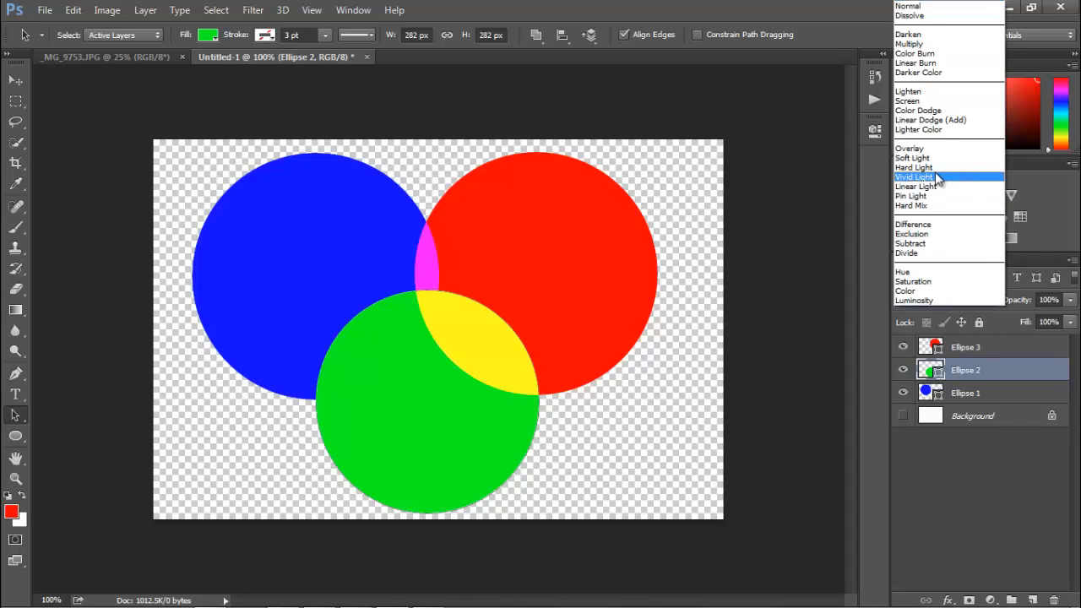
{"action": "left_click", "coordinate": [915, 102]}
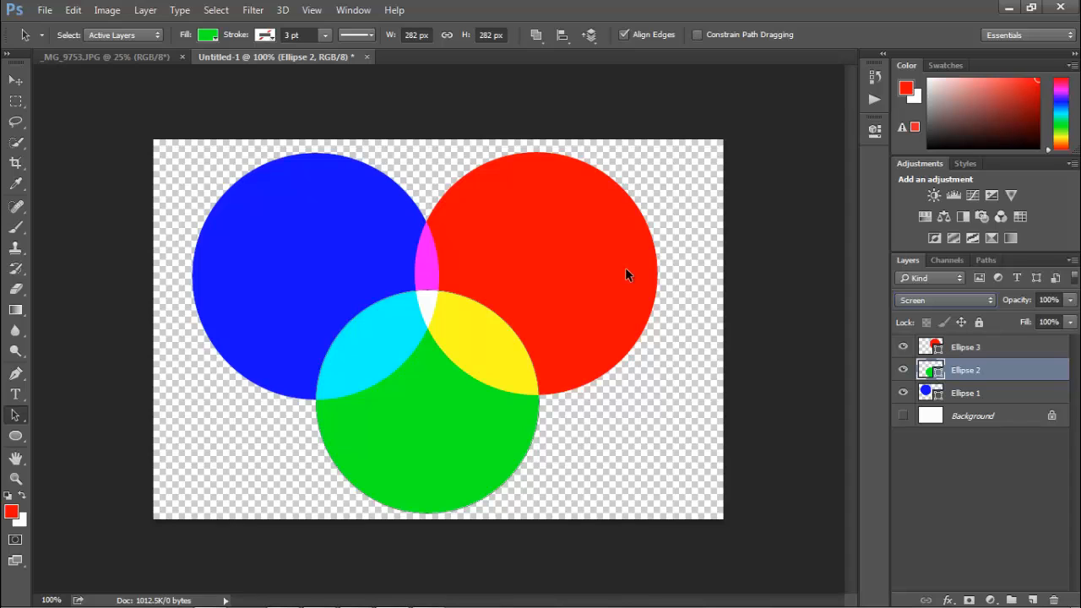
- Set the blend modes of the green Ellipse 2 and red Ellipse 3 layers back to Normal
{"action": "left_click", "coordinate": [944, 302]}
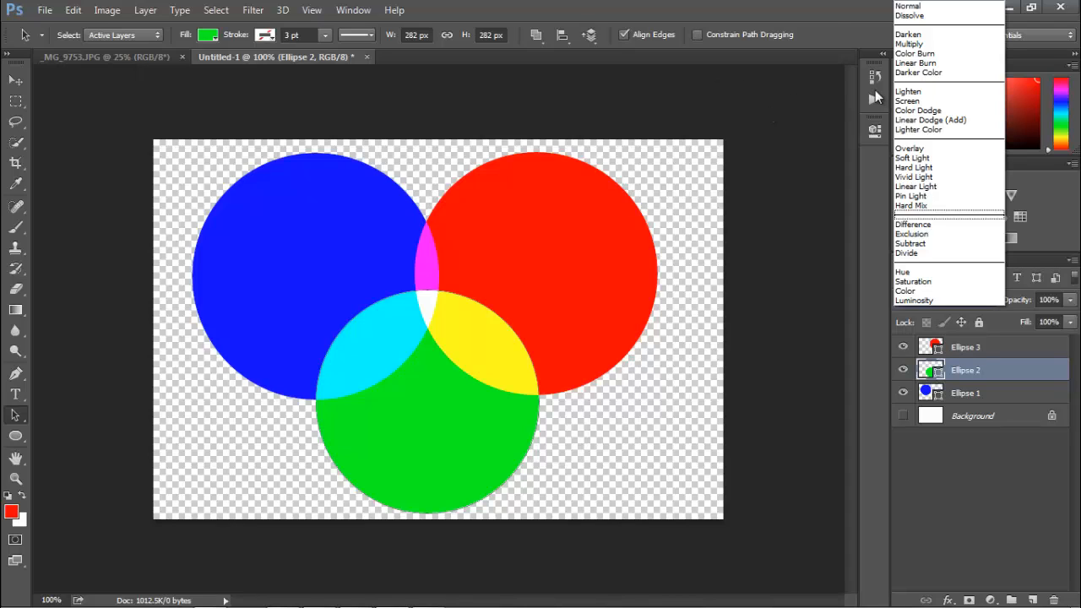
{"action": "left_click", "coordinate": [828, 10]}
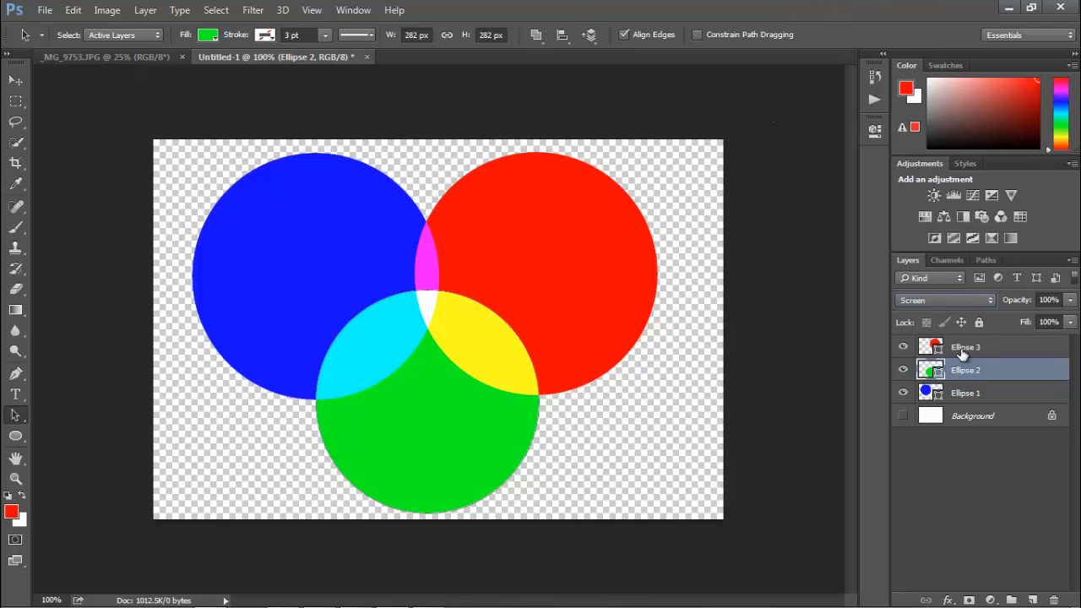
{"action": "left_click", "coordinate": [952, 301]}
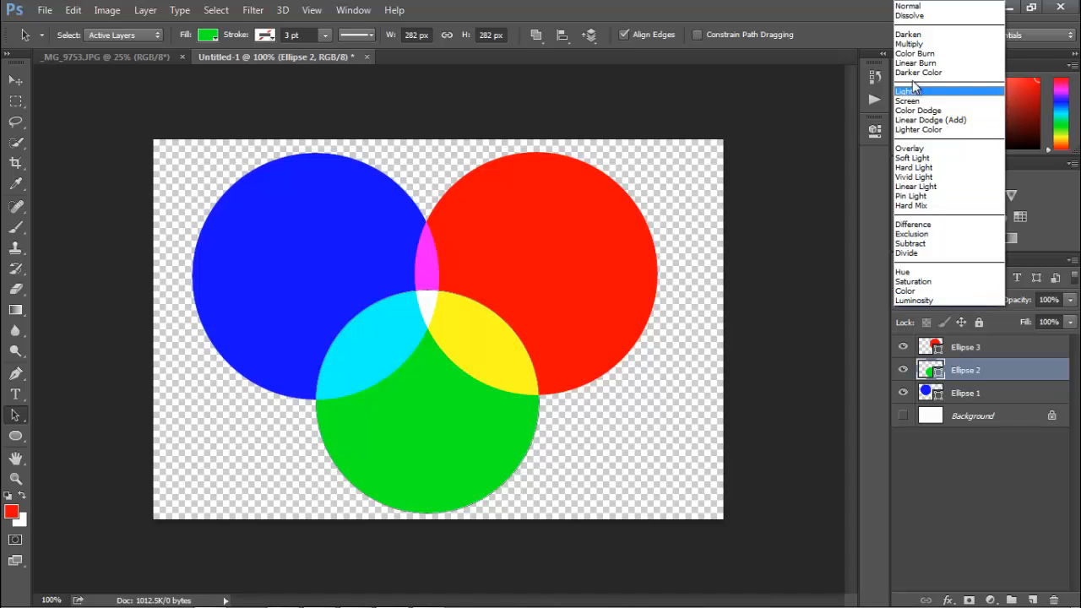
{"action": "left_click", "coordinate": [915, 6]}
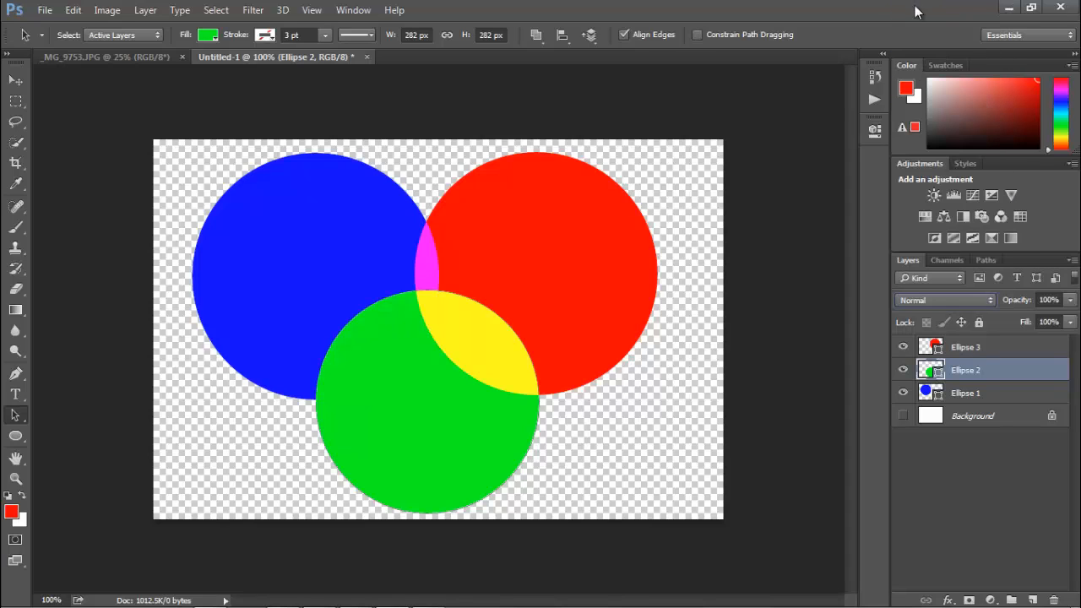
{"action": "left_click", "coordinate": [963, 343]}
{"action": "left_click", "coordinate": [954, 300]}
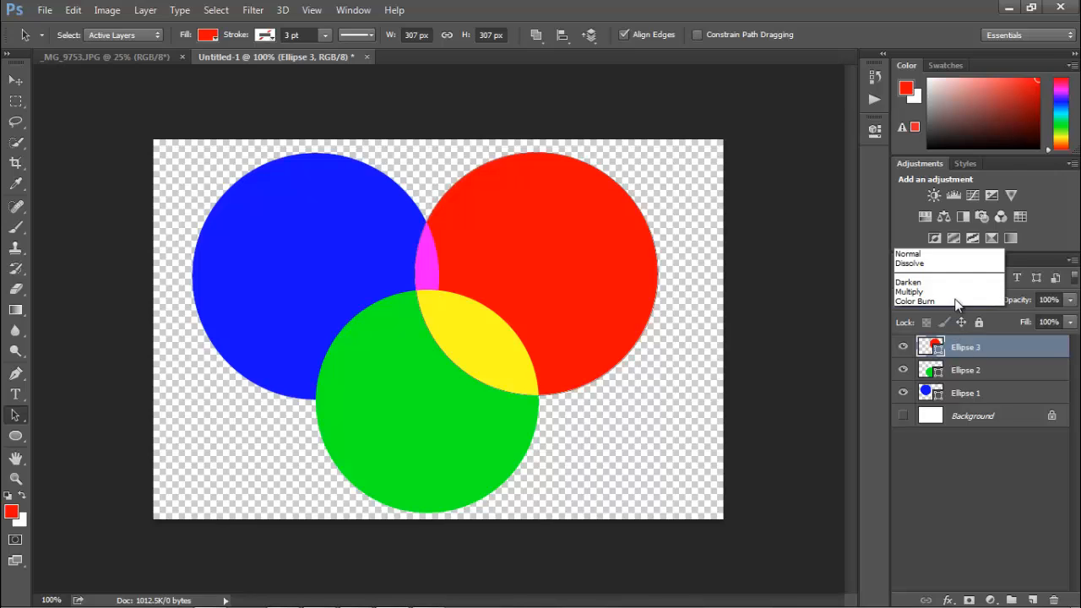
{"action": "left_click", "coordinate": [902, 7]}
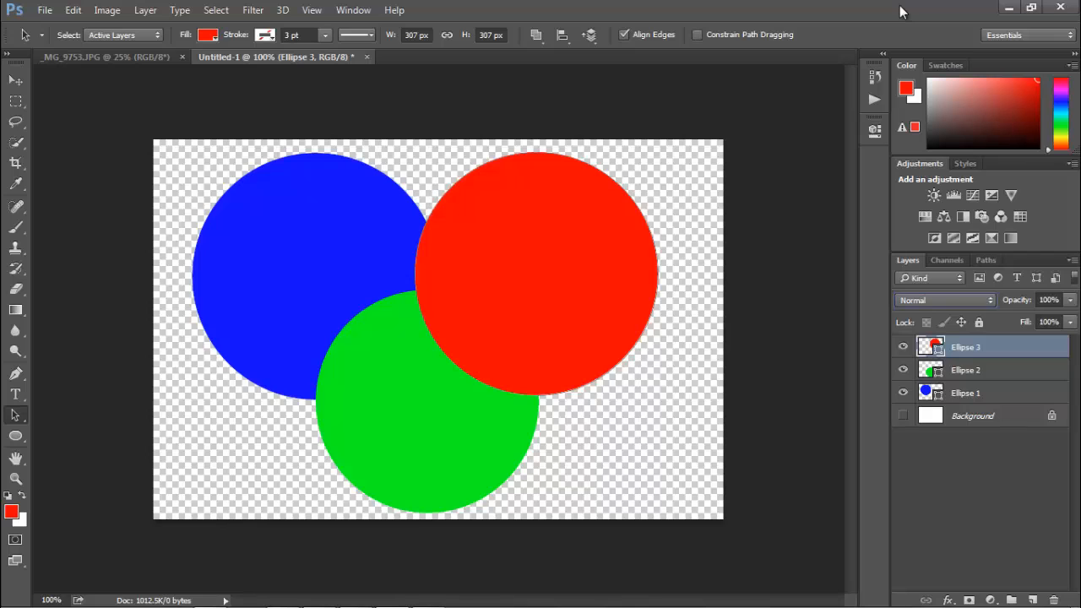
- In the _MG_9753.JPG document, duplicate the Background layer, set the copy's blend mode to Overlay and compare it with the original
{"action": "left_click", "coordinate": [143, 55]}
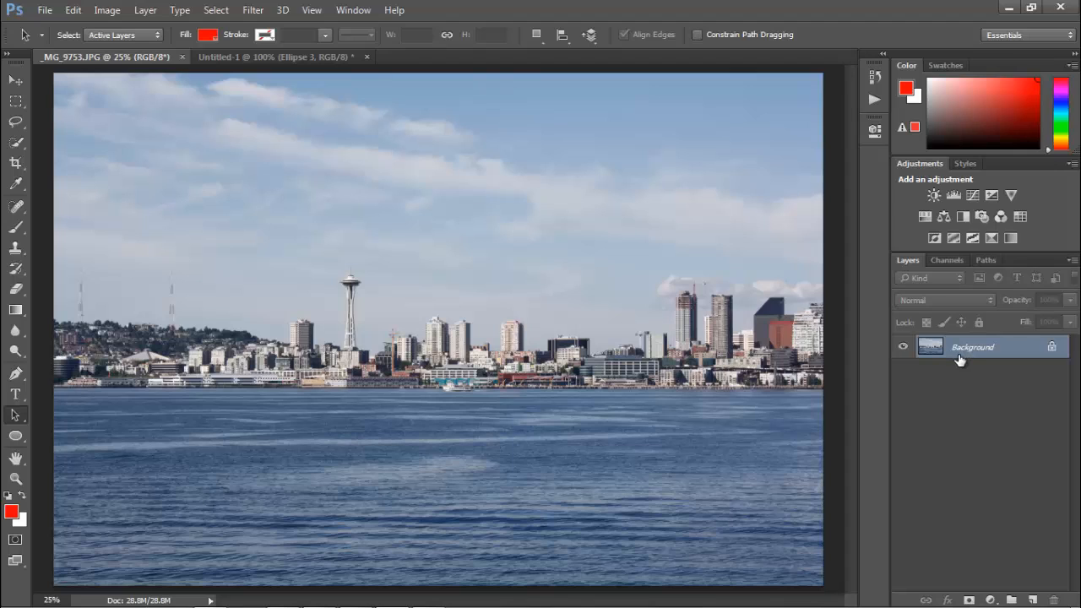
{"action": "key", "text": "ctrl+j"}
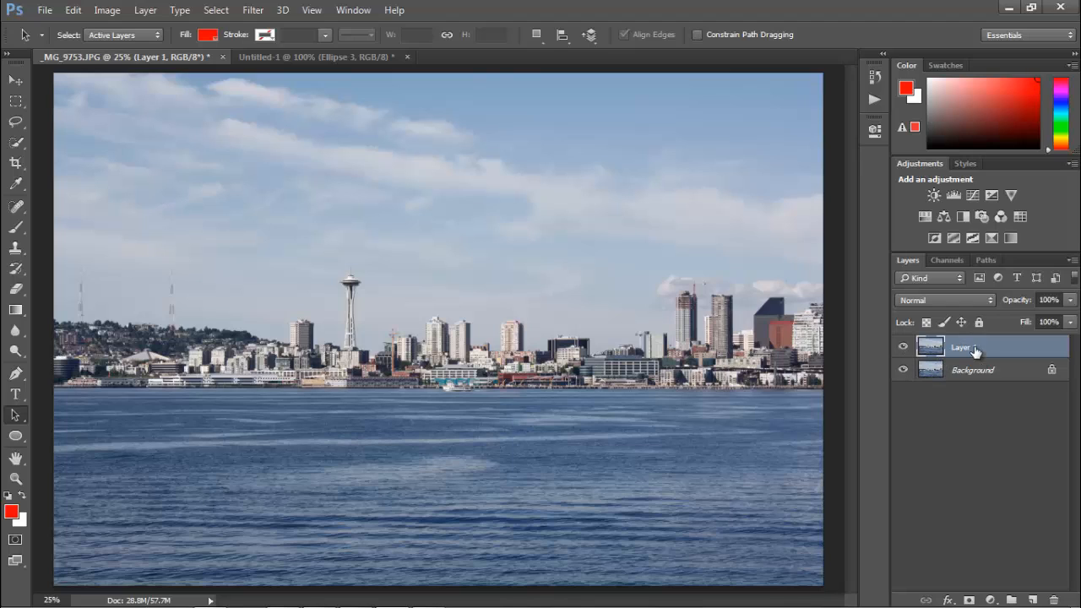
{"action": "left_click", "coordinate": [963, 301]}
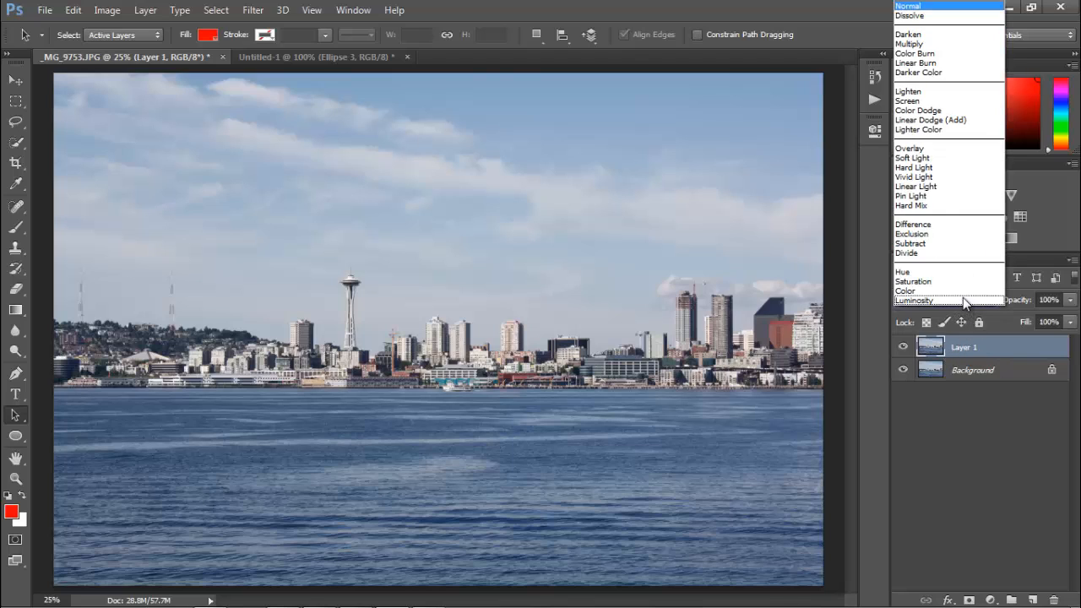
{"action": "left_click", "coordinate": [926, 152]}
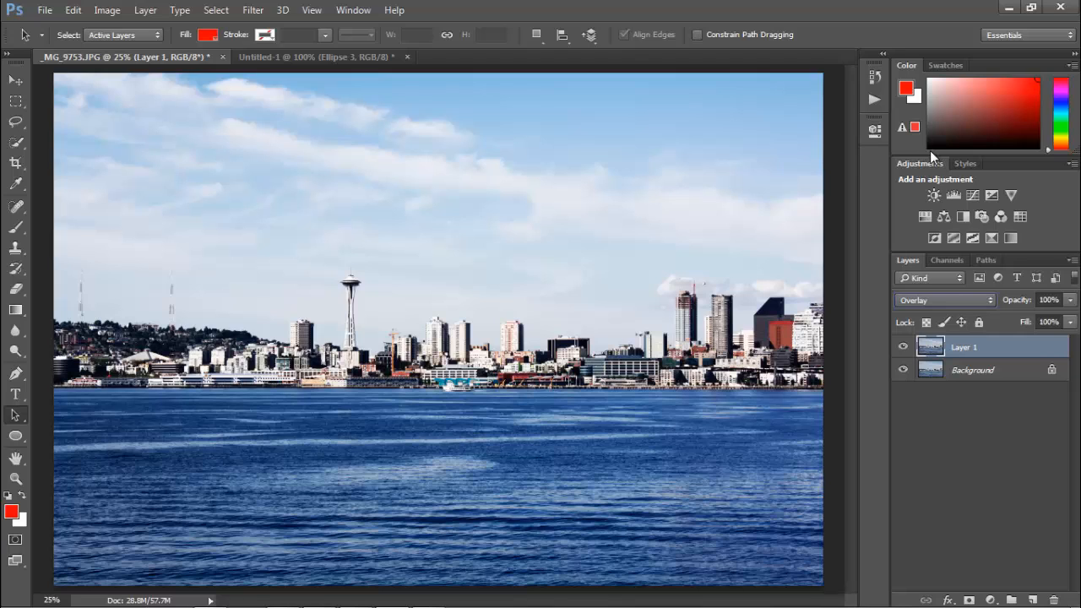
{"action": "left_click", "coordinate": [903, 347]}
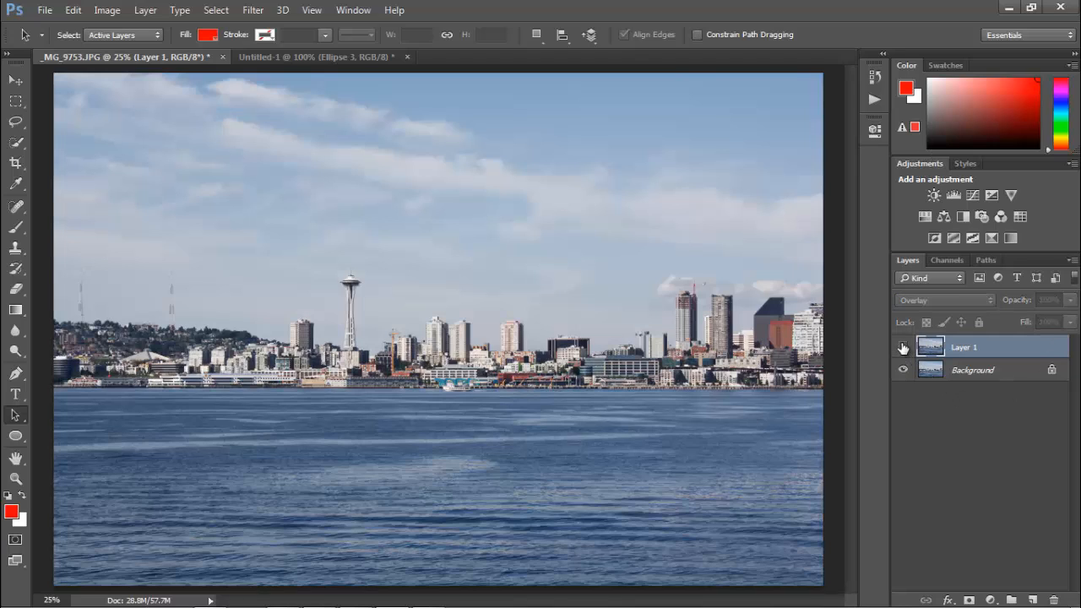
{"action": "left_click", "coordinate": [903, 347]}
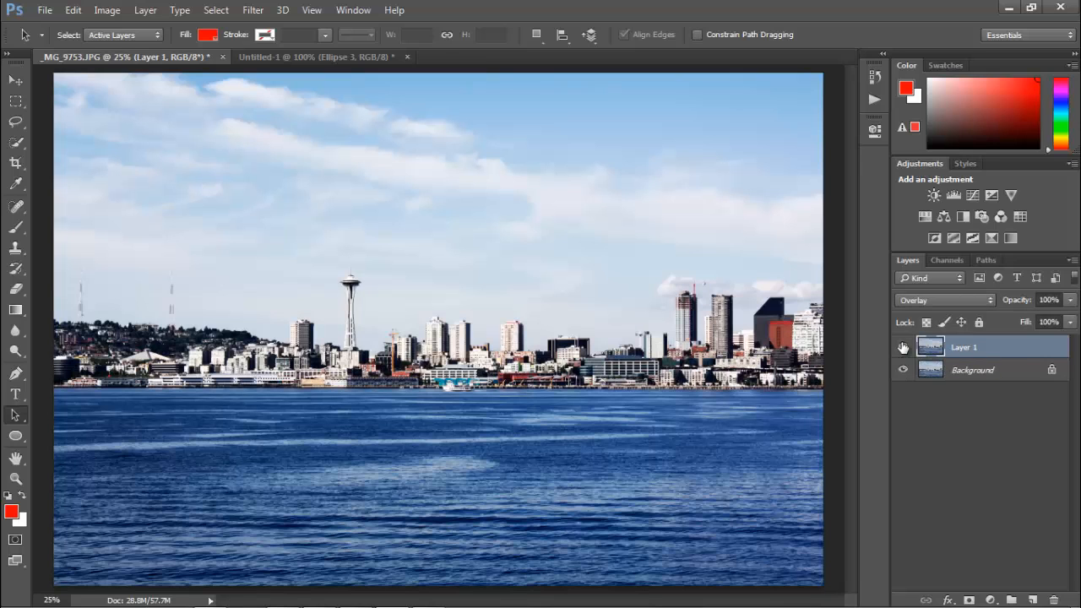
- Try the Multiply blend mode on Layer 1 of the skyline photo and return it to Overlay
{"action": "left_click", "coordinate": [939, 298]}
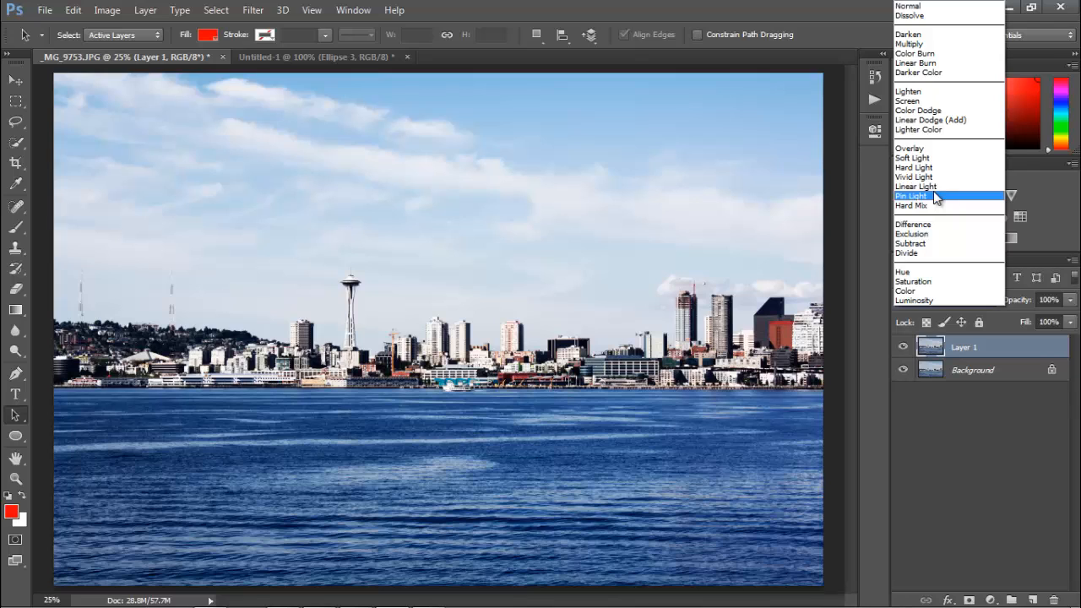
{"action": "left_click", "coordinate": [920, 44]}
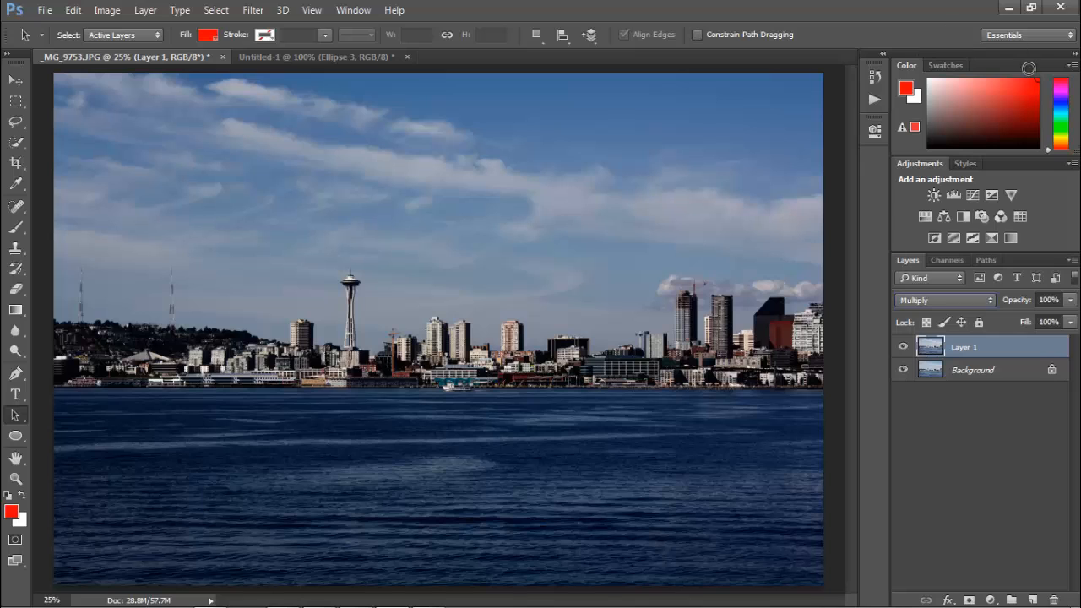
{"action": "left_click", "coordinate": [976, 303]}
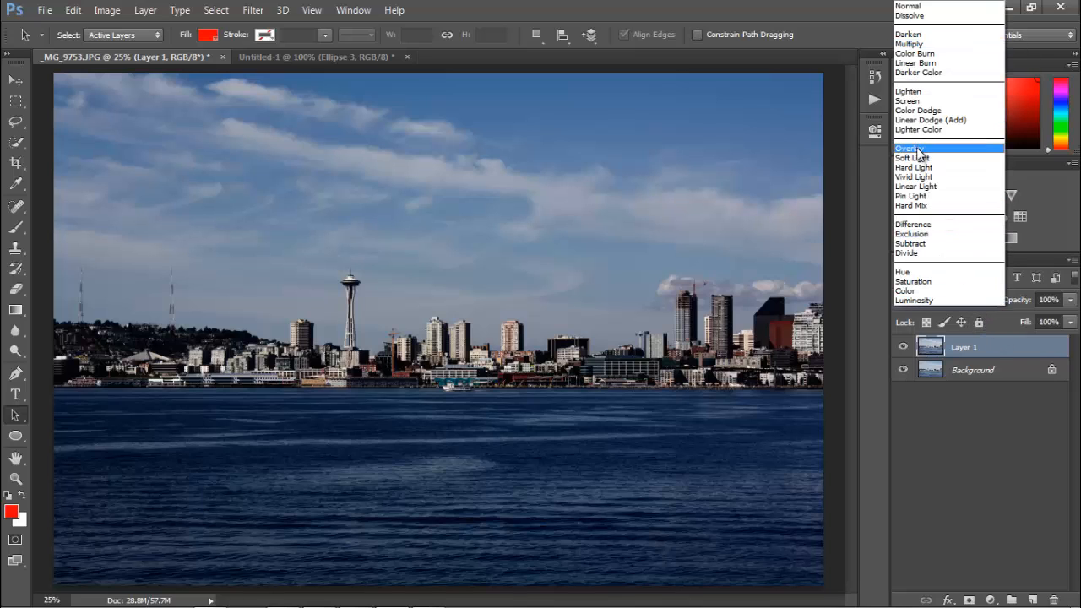
{"action": "left_click", "coordinate": [918, 150]}
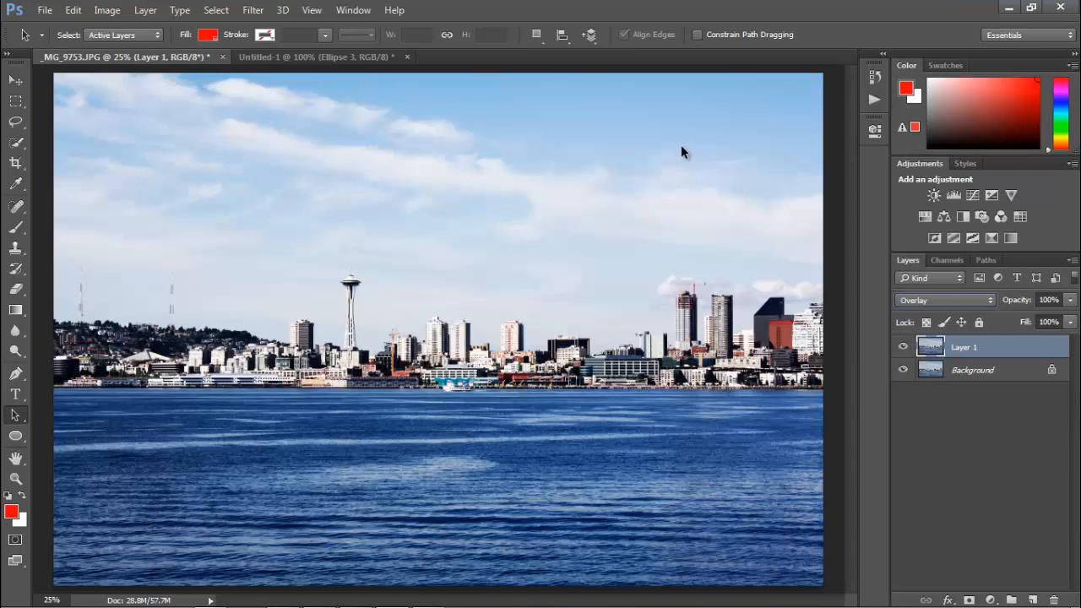
- Try the Soft Light and Hard Light blend modes on Layer 1 and set it back to Overlay
{"action": "left_click", "coordinate": [954, 302]}
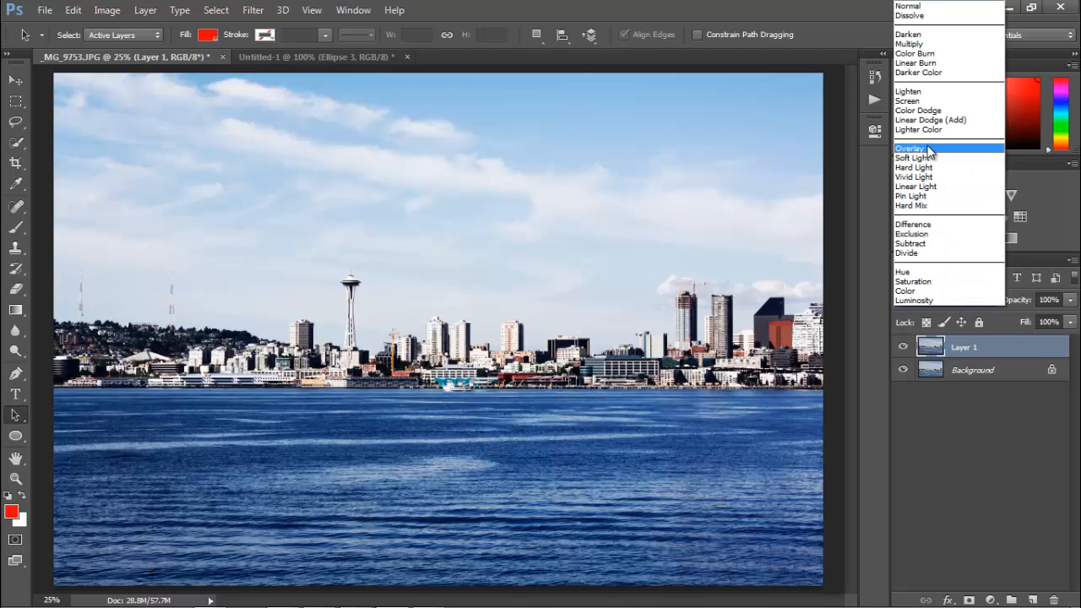
{"action": "left_click", "coordinate": [912, 158]}
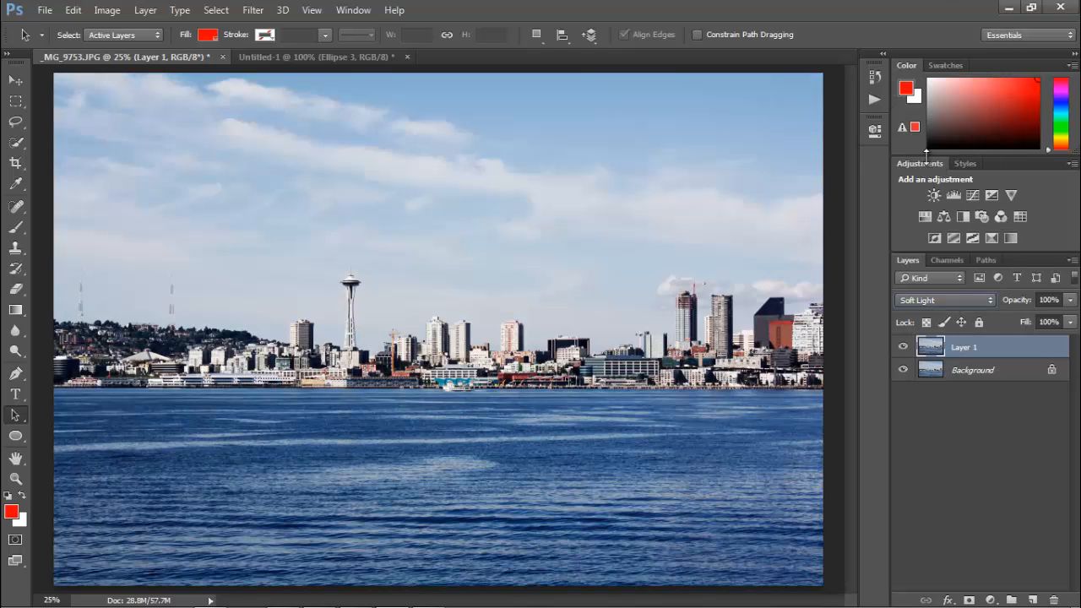
{"action": "key", "text": "shift+plus"}
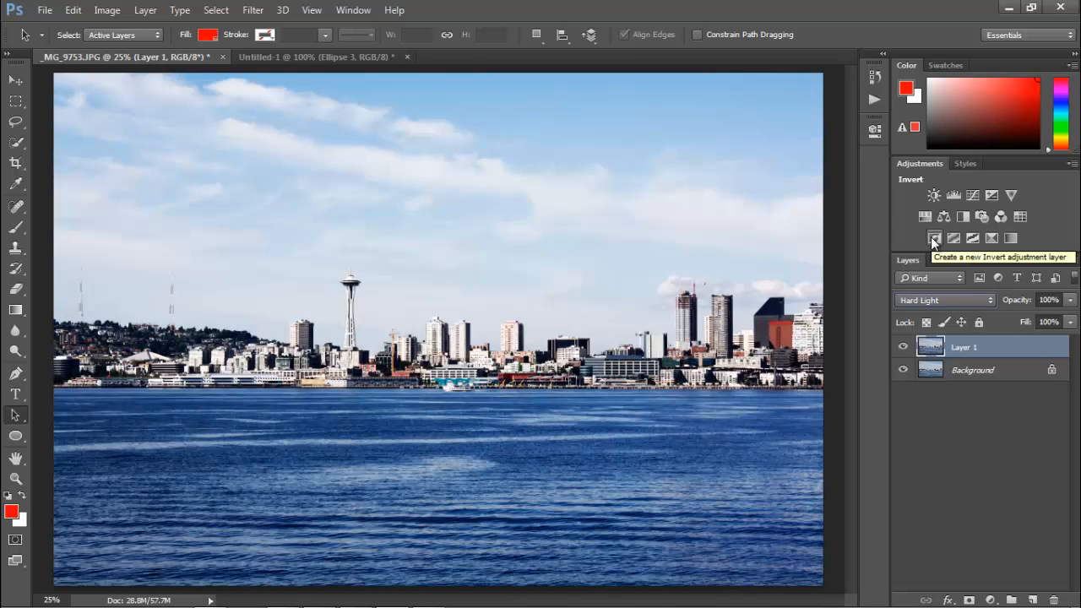
{"action": "left_click", "coordinate": [935, 300]}
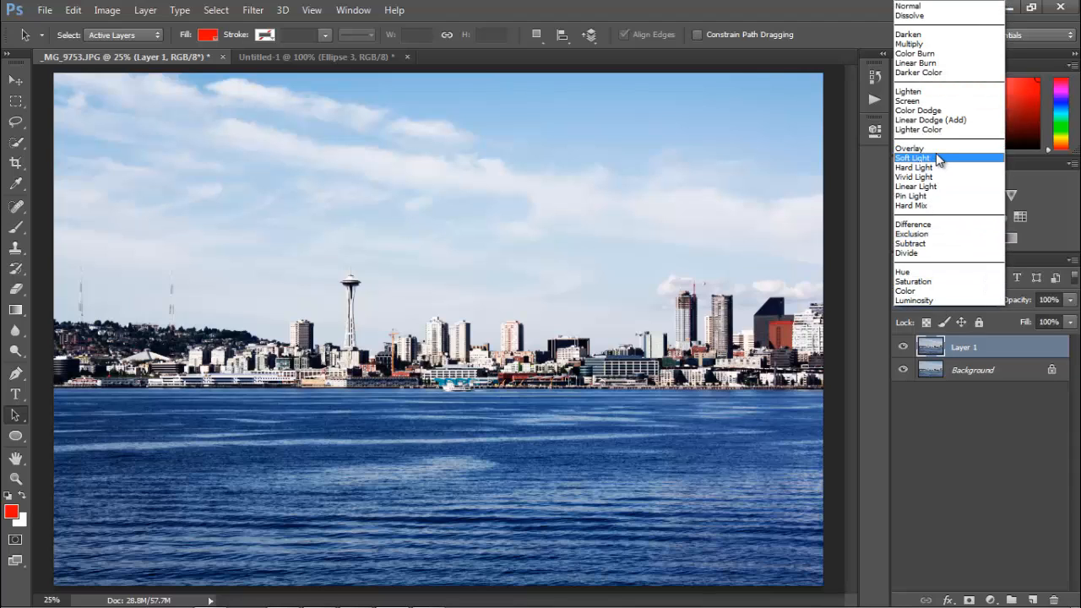
{"action": "left_click", "coordinate": [938, 152]}
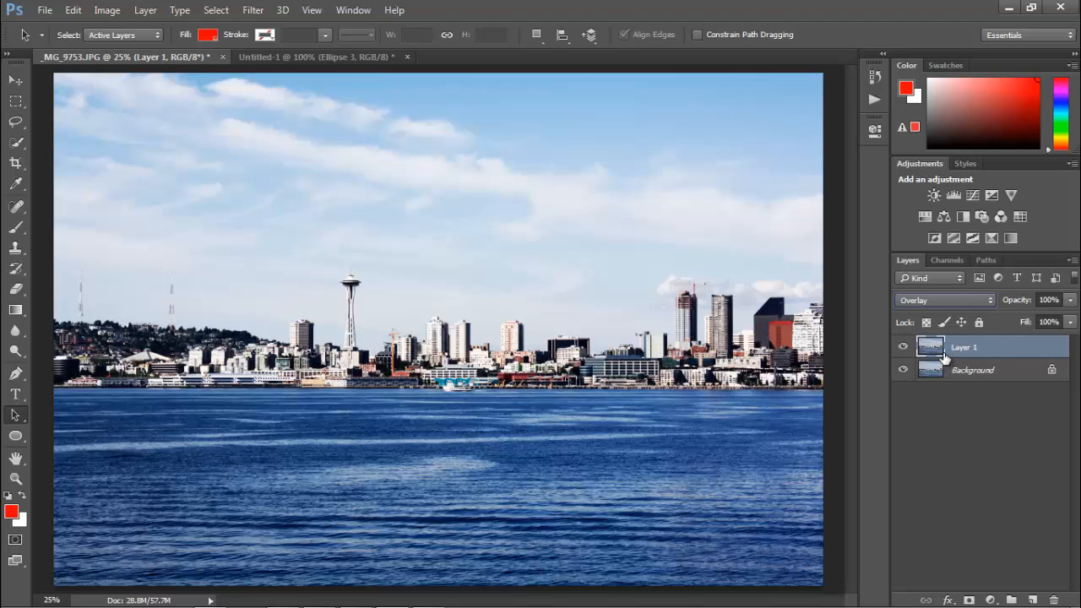
- Convert Layer 1 to a smart object for Smart Filters
{"action": "left_click", "coordinate": [254, 11]}
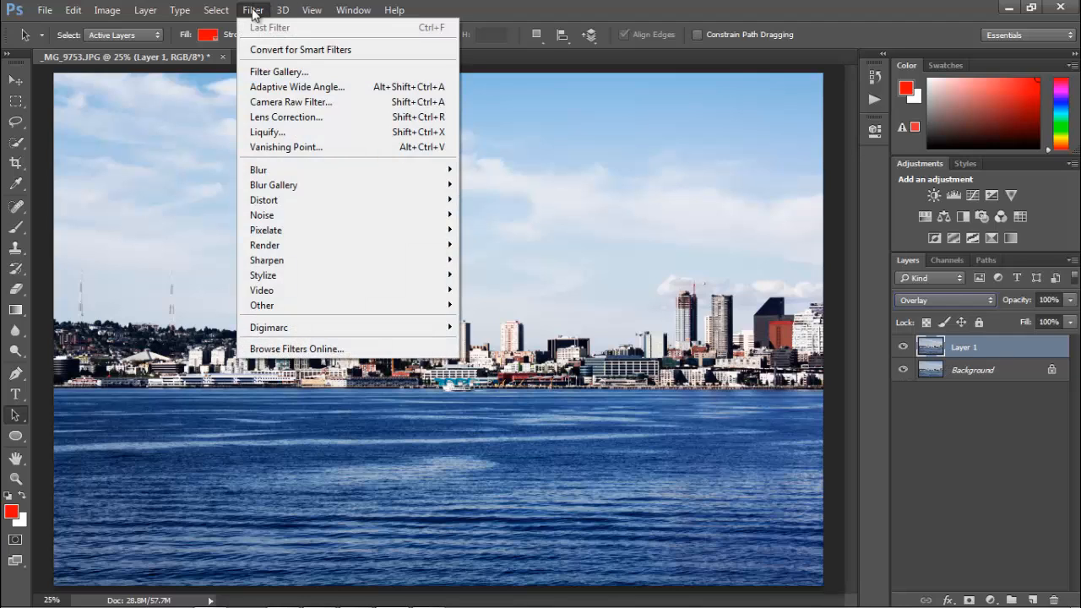
{"action": "left_click", "coordinate": [288, 49]}
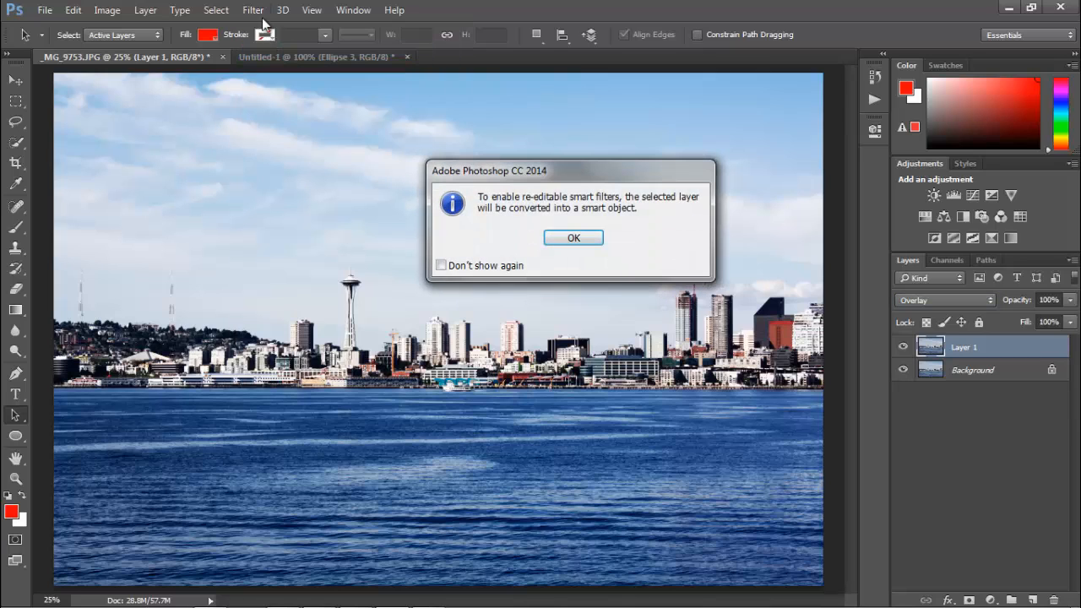
{"action": "left_click", "coordinate": [553, 242]}
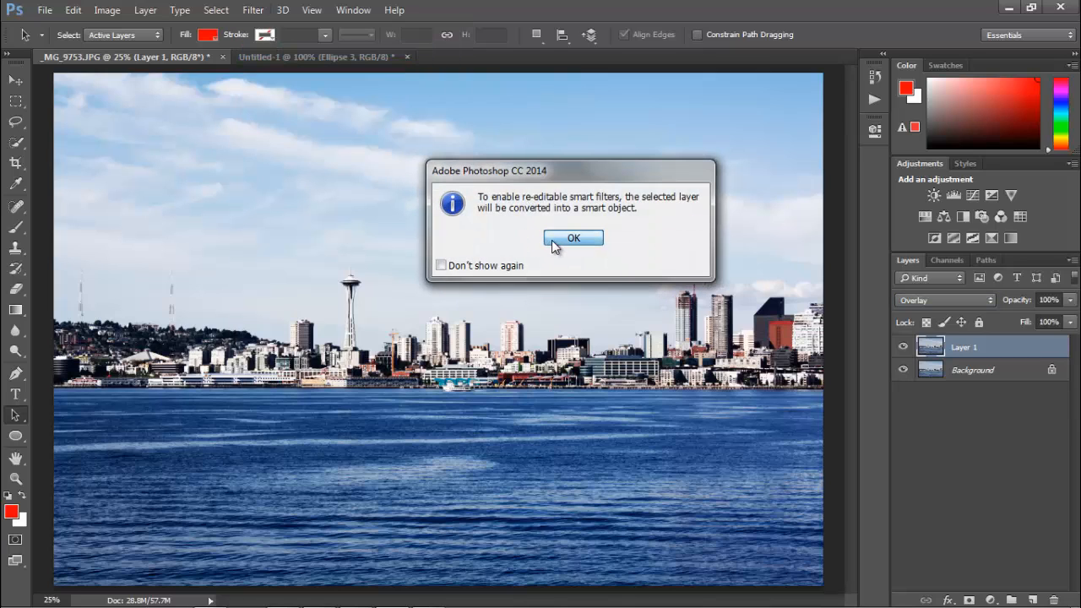
- Apply the Camera Raw Filter to Layer 1, using targeted Saturation adjustment on the sky to set Blues to +100 and Aquas to +2
{"action": "left_click", "coordinate": [252, 10]}
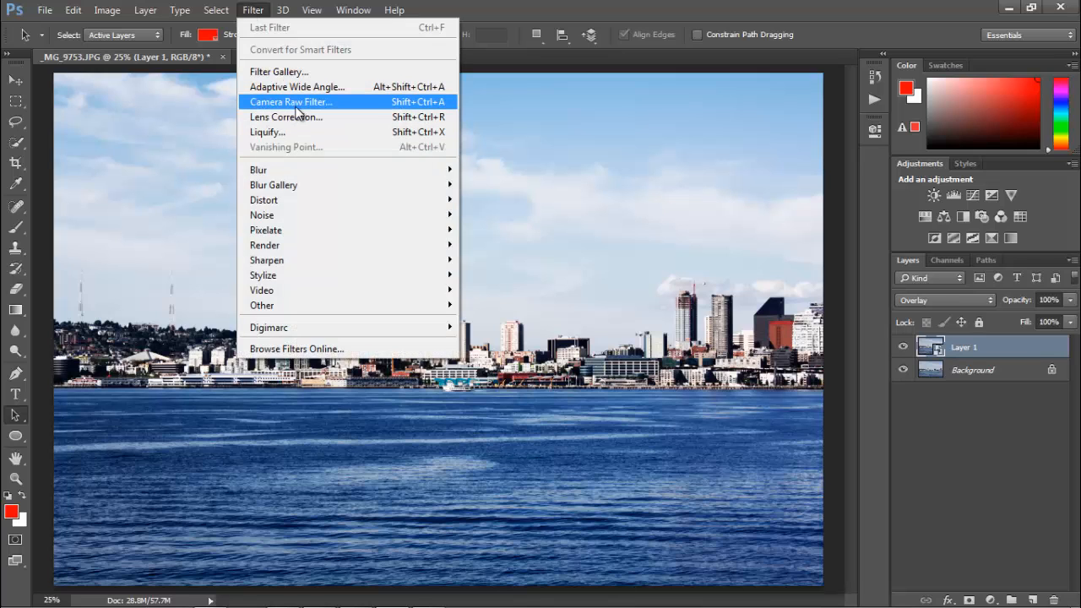
{"action": "left_click", "coordinate": [295, 103]}
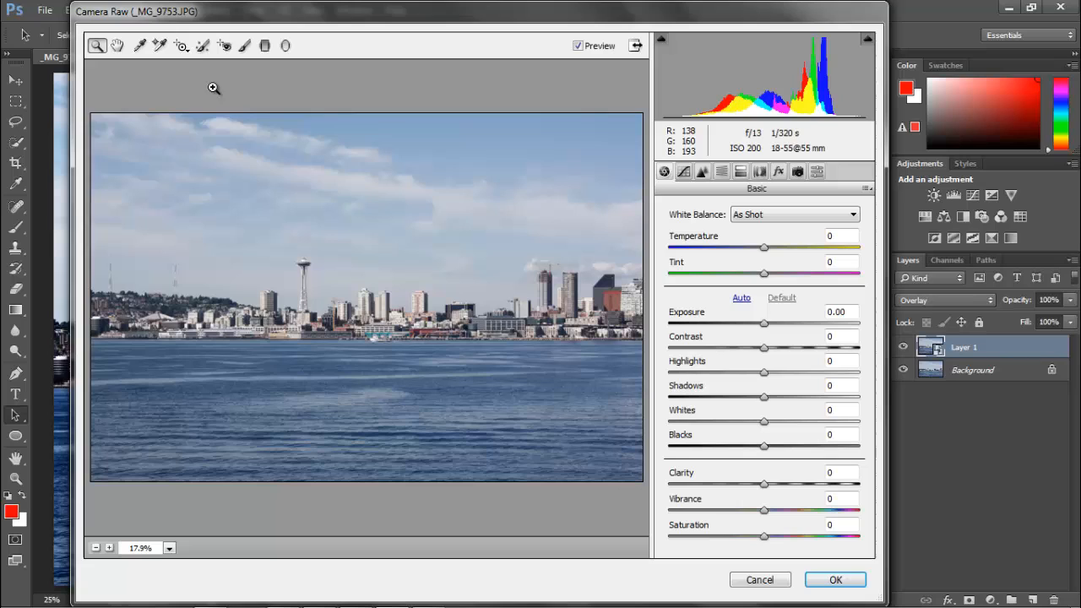
{"action": "left_click", "coordinate": [182, 47]}
{"action": "left_click", "coordinate": [185, 50]}
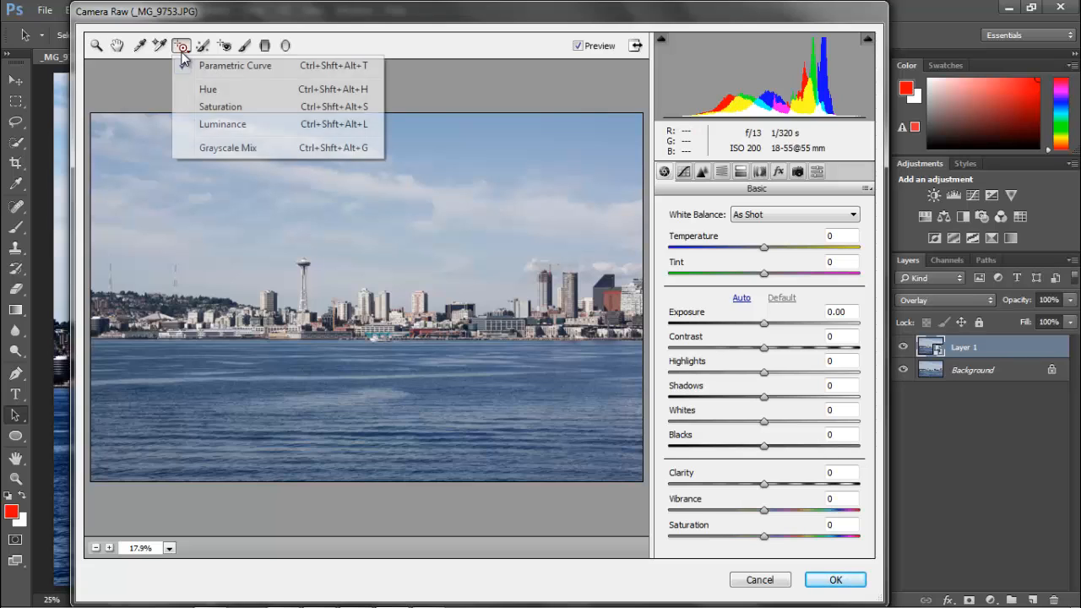
{"action": "left_click", "coordinate": [196, 107]}
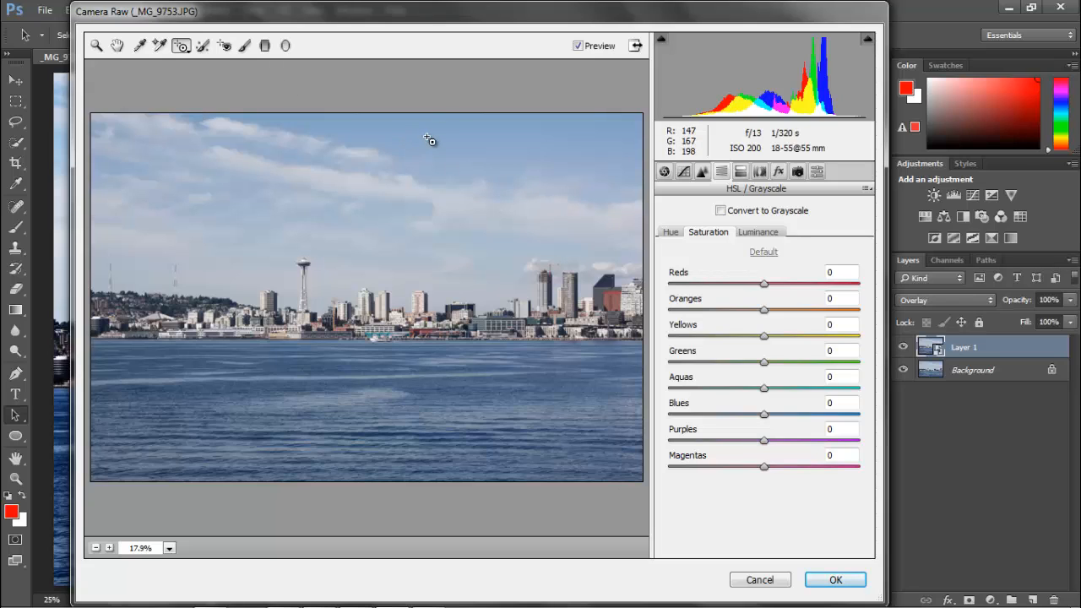
{"action": "left_click_drag", "start_coordinate": [430, 138], "coordinate": [537, 148]}
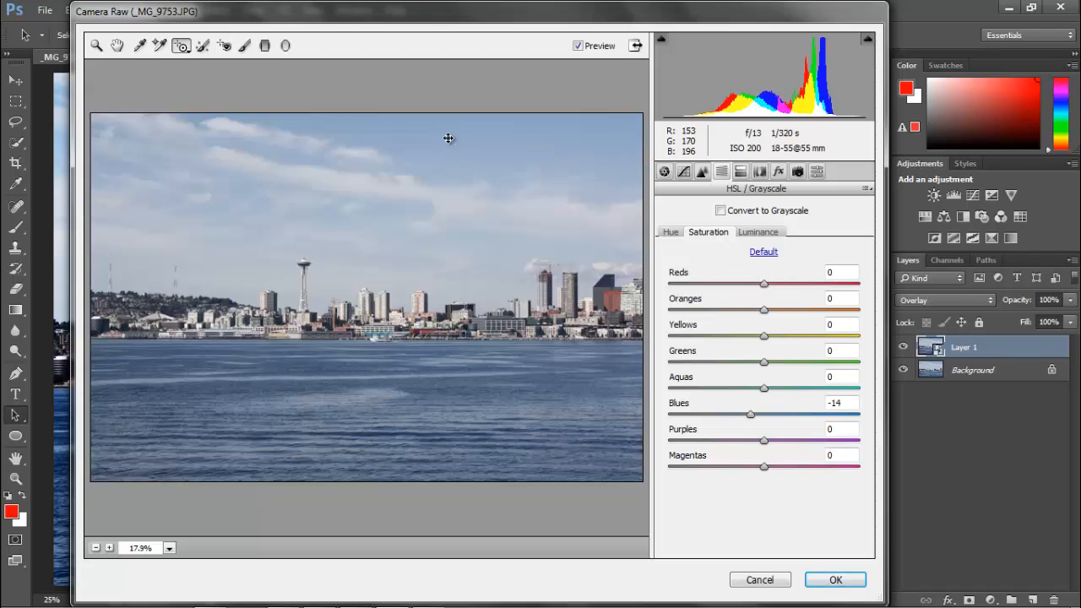
{"action": "left_click_drag", "start_coordinate": [450, 139], "coordinate": [548, 147]}
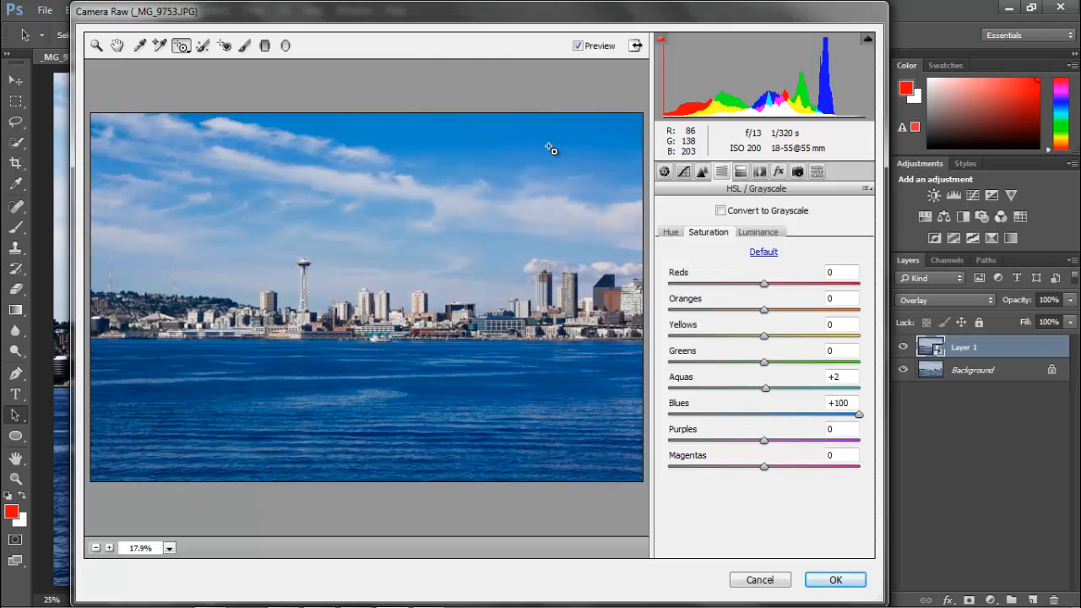
{"action": "left_click", "coordinate": [834, 590]}
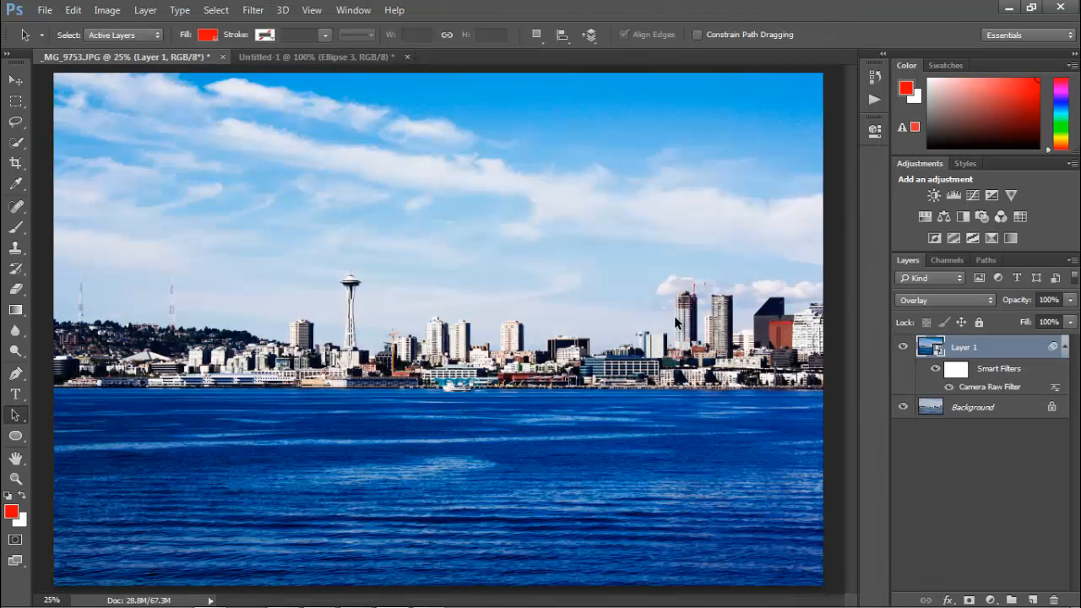
- Lower Layer 1's opacity to 60% and deselect the layer
{"action": "left_click", "coordinate": [1070, 300]}
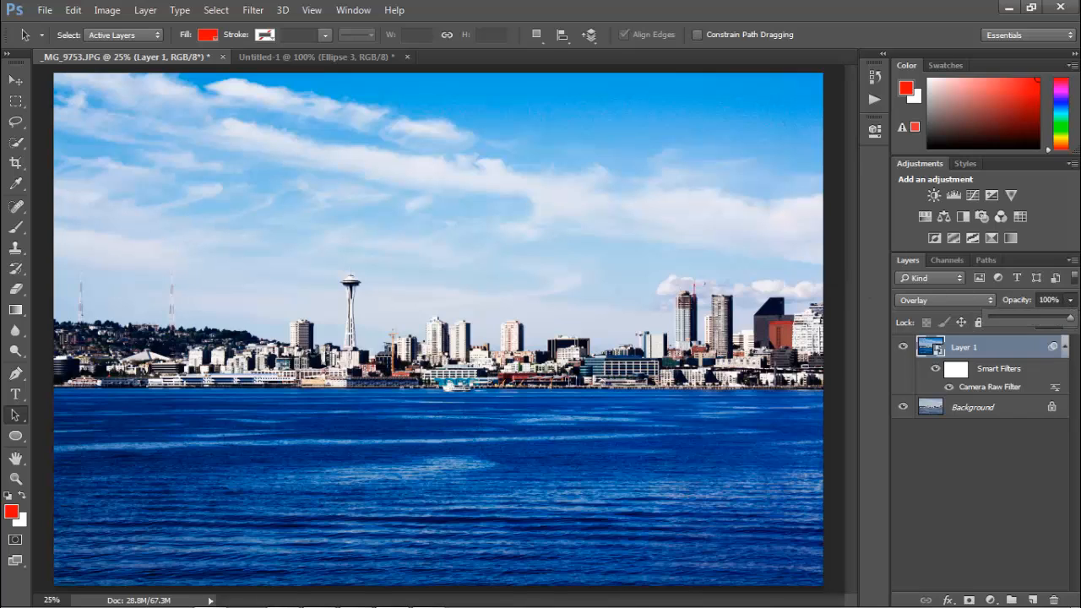
{"action": "left_click_drag", "start_coordinate": [1073, 324], "coordinate": [1040, 320]}
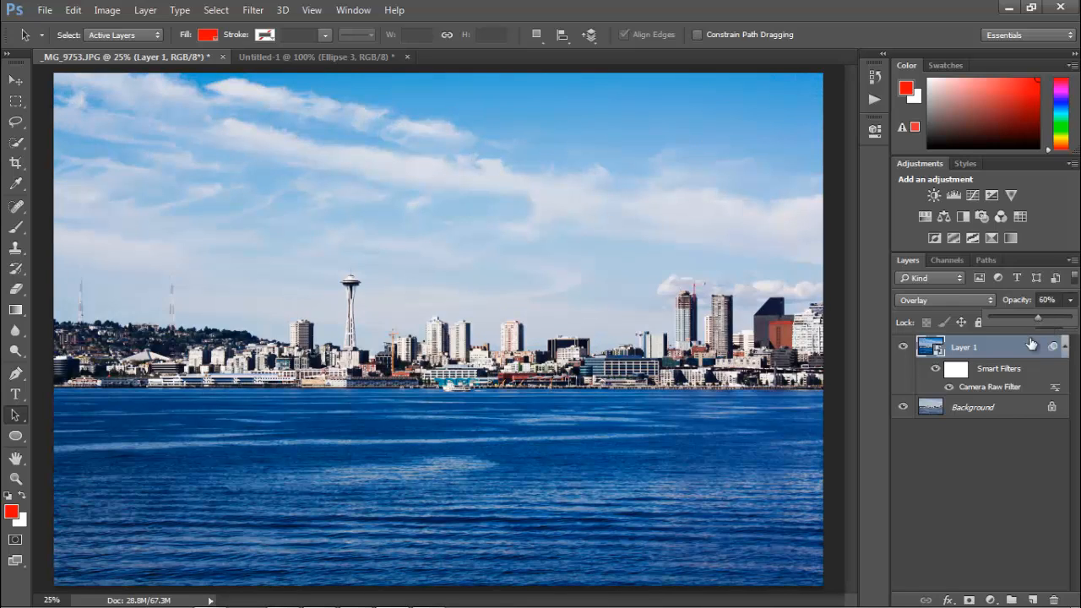
{"action": "left_click", "coordinate": [893, 491]}
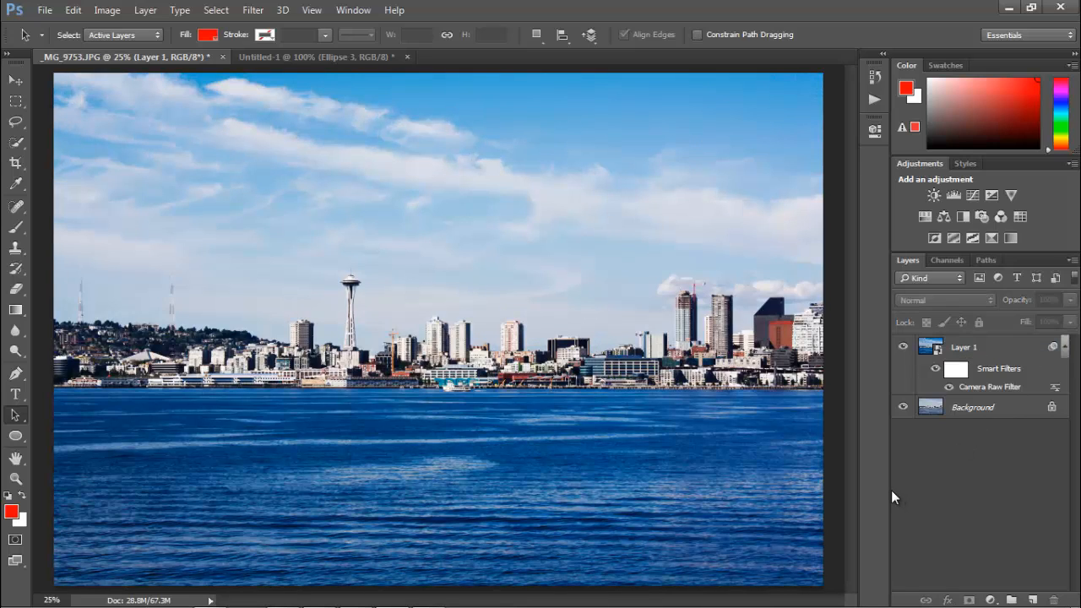
- Toggle the visibility of Layer 1 and of its Smart Filters off and on to compare the photo with and without them
{"action": "left_click", "coordinate": [902, 347]}
{"action": "left_click", "coordinate": [903, 347]}
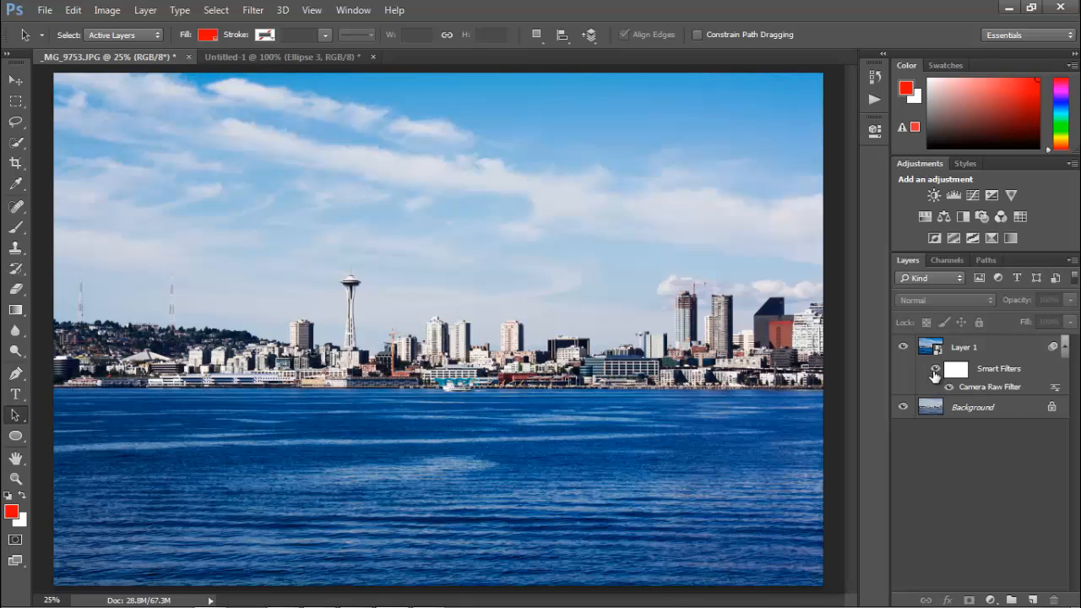
{"action": "left_click", "coordinate": [934, 371]}
{"action": "left_click", "coordinate": [935, 372]}
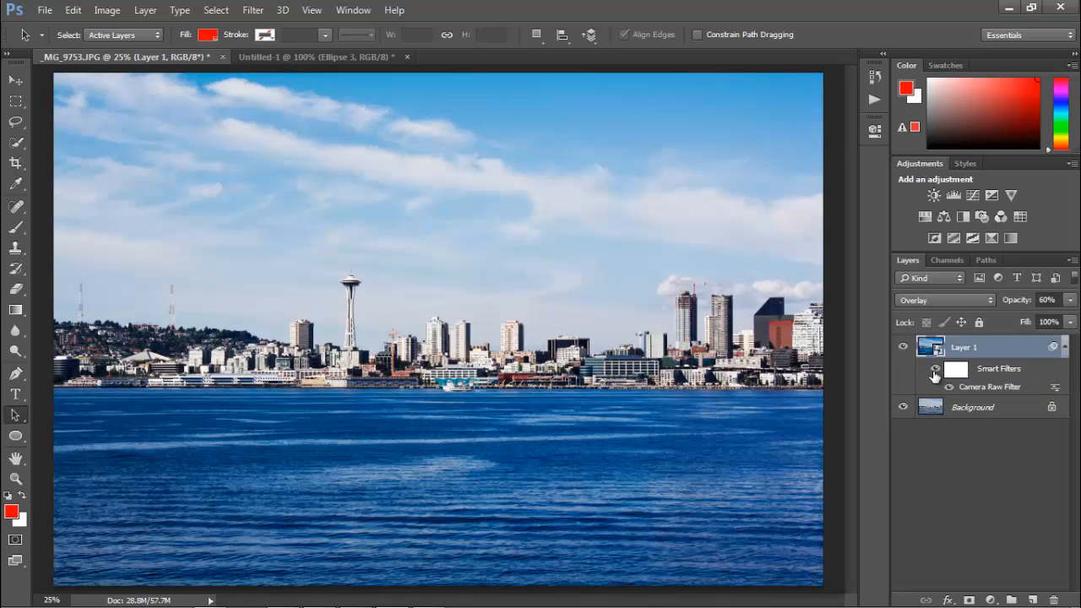